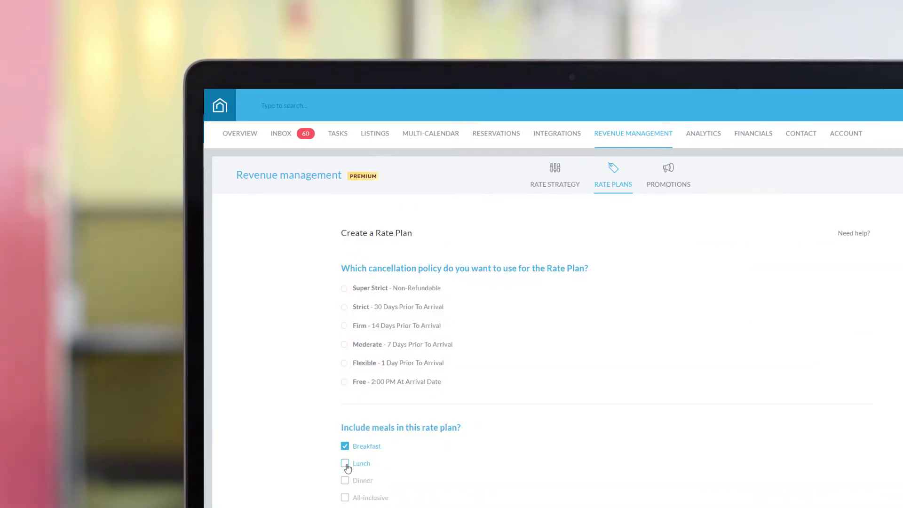
Step: In the preview, include lunch, choose Flexible cancellation with a 70% fee, and apply to San Francisco and London groups
{"action": "left_click", "coordinate": [346, 466]}
{"action": "left_click", "coordinate": [365, 365]}
{"action": "left_click", "coordinate": [460, 431]}
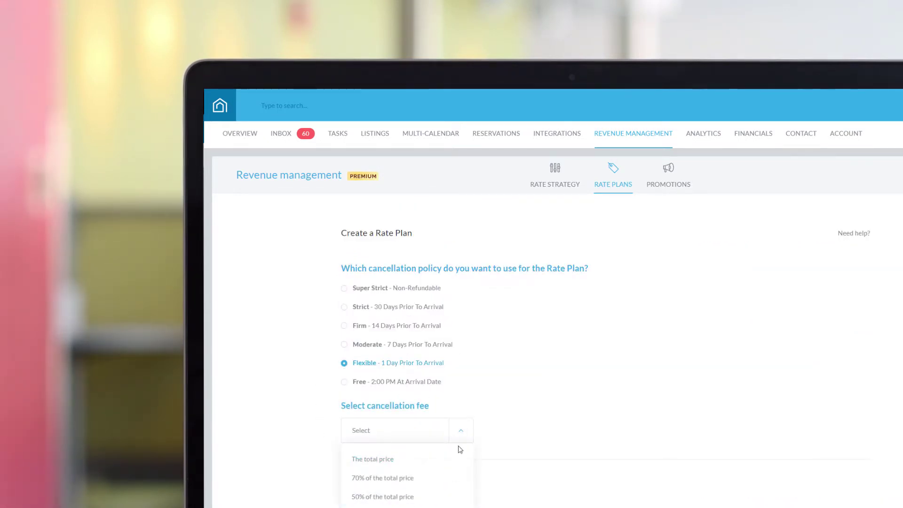
{"action": "left_click", "coordinate": [383, 478]}
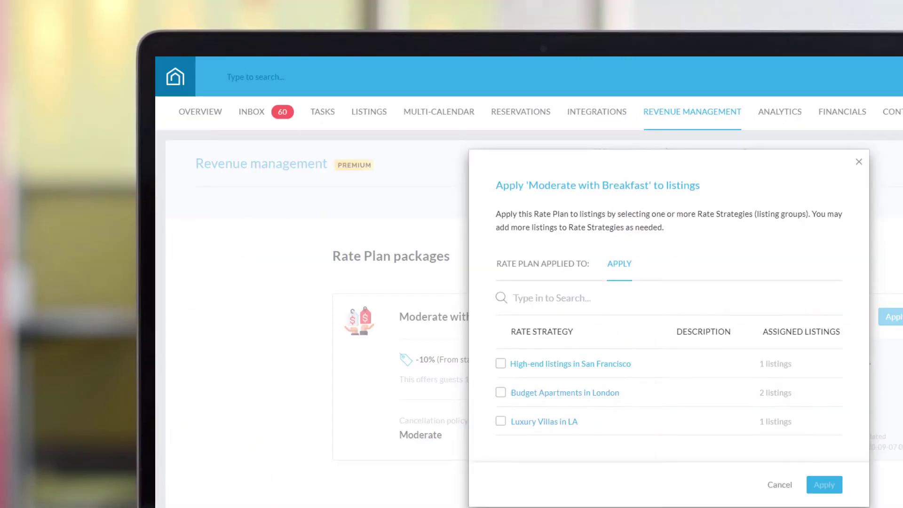
{"action": "left_click", "coordinate": [500, 364]}
{"action": "left_click", "coordinate": [500, 392]}
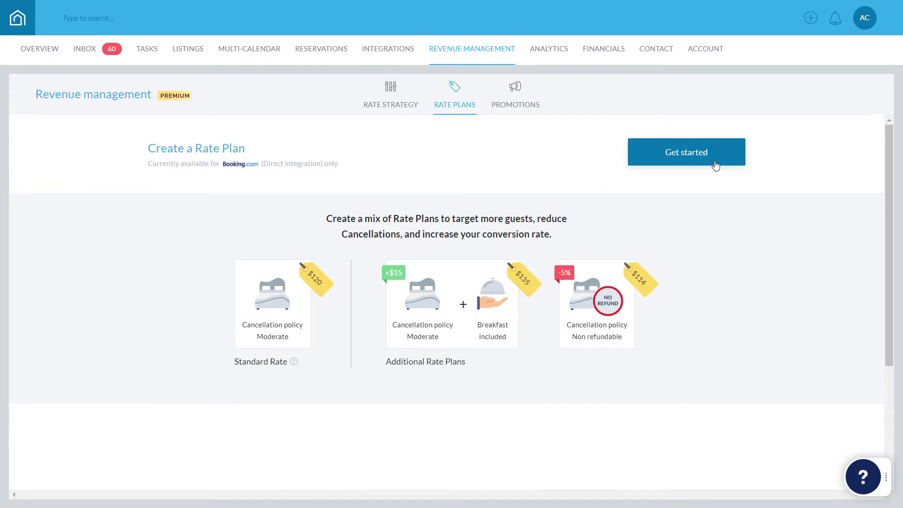
Step: Start a new rate plan and choose the Custom option to build it from scratch
{"action": "left_click", "coordinate": [715, 160]}
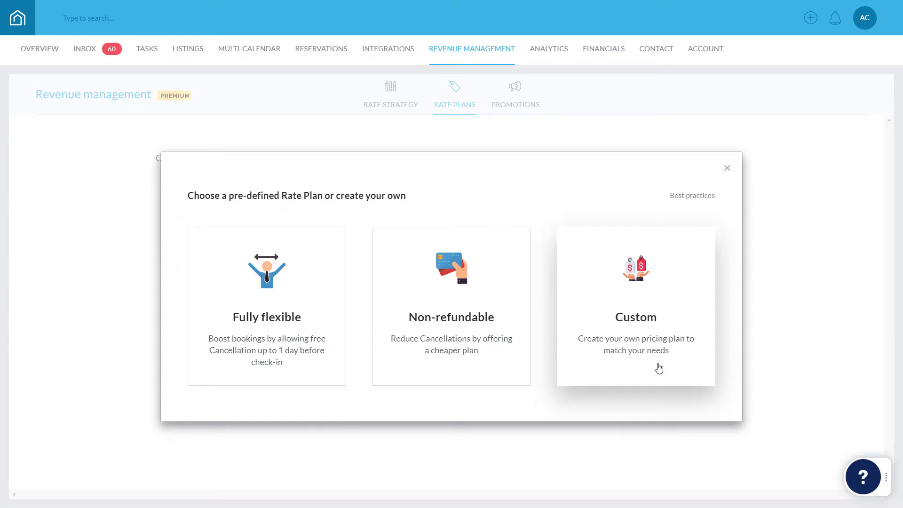
{"action": "left_click", "coordinate": [659, 368]}
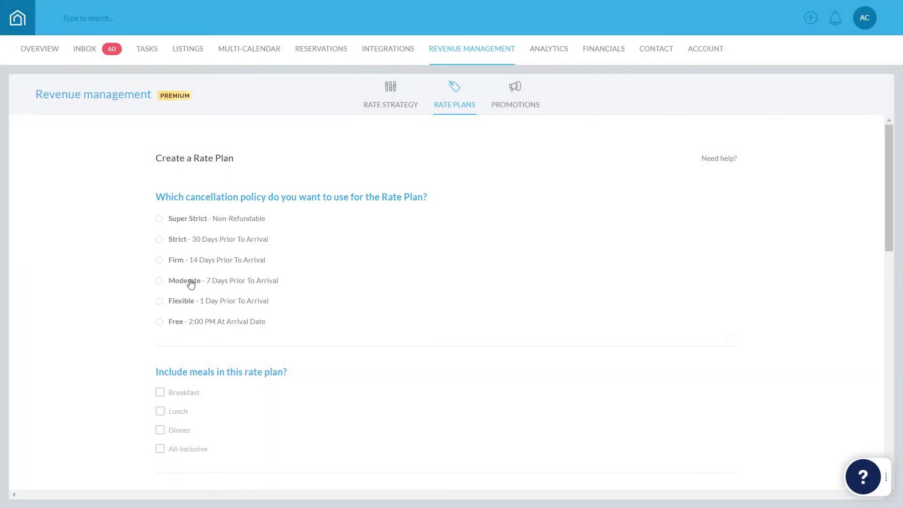
Step: Choose the Moderate 7-day cancellation policy with a fee of 50% of the total price
{"action": "left_click", "coordinate": [190, 282]}
{"action": "left_click", "coordinate": [286, 380]}
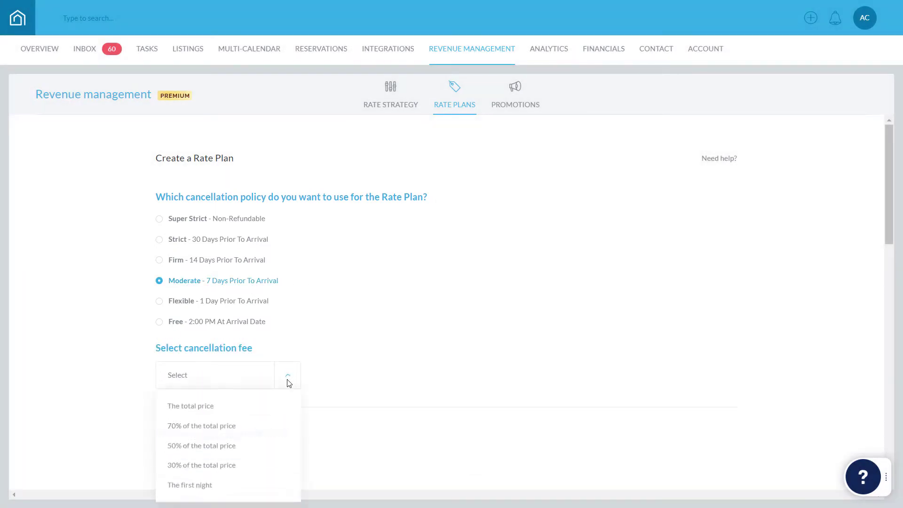
{"action": "left_click", "coordinate": [240, 449]}
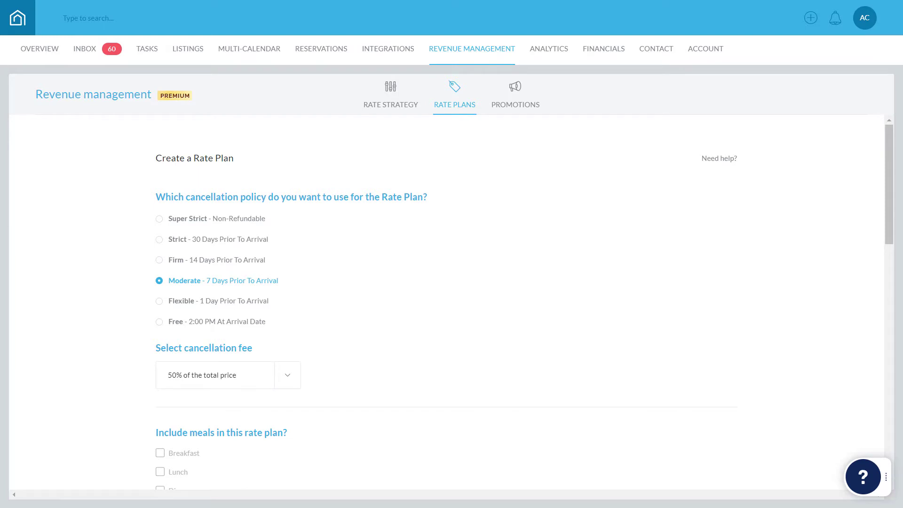
{"action": "left_click_drag", "start_coordinate": [889, 205], "coordinate": [889, 297]}
Step: Tick Breakfast under Include meals and enable a separate 5-night minimum stay
{"action": "left_click", "coordinate": [161, 173]}
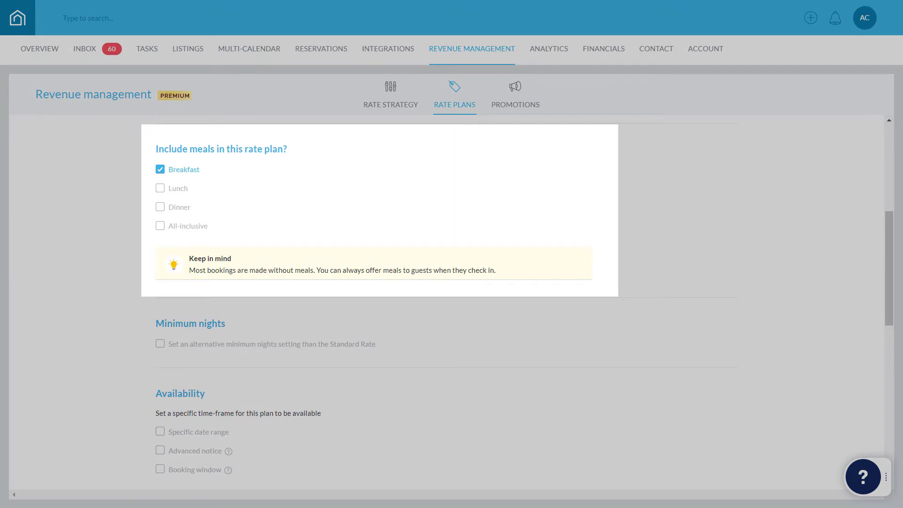
{"action": "left_click", "coordinate": [161, 345]}
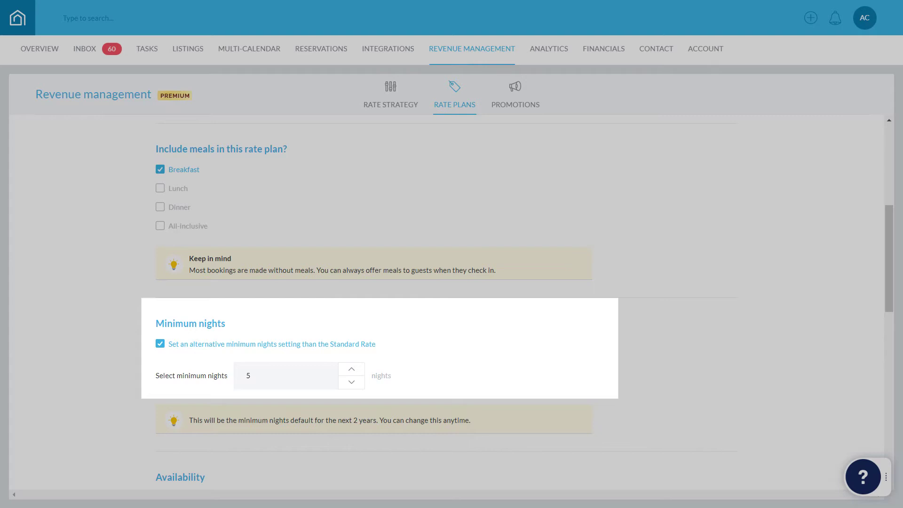
Step: Restrict the plan to the date range December 17, 2020 to January 1, 2021
{"action": "scroll", "coordinate": [451, 301], "scroll_direction": "down", "scroll_amount": 5}
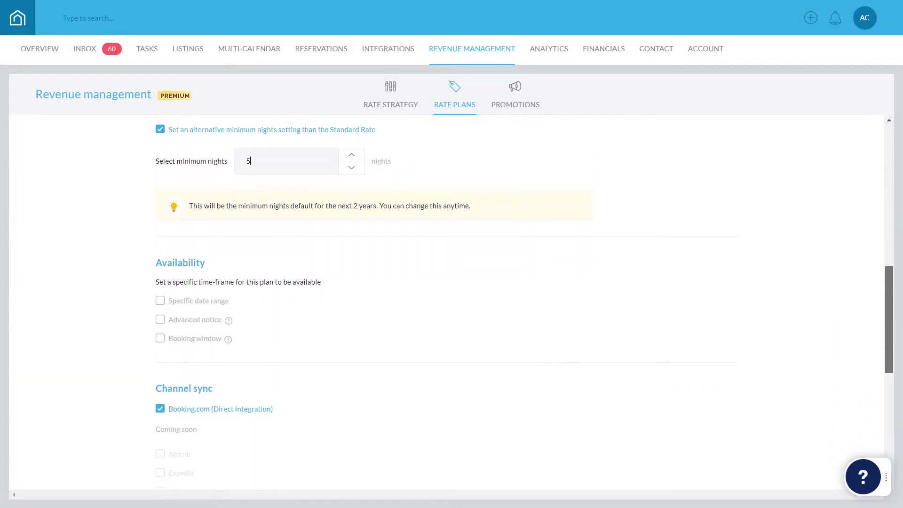
{"action": "scroll", "coordinate": [451, 301], "scroll_direction": "down", "scroll_amount": 3}
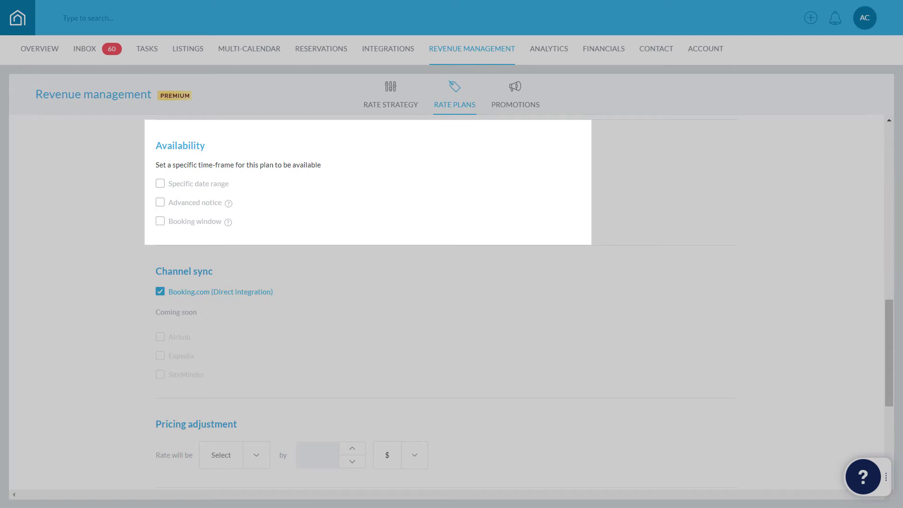
{"action": "left_click", "coordinate": [159, 187]}
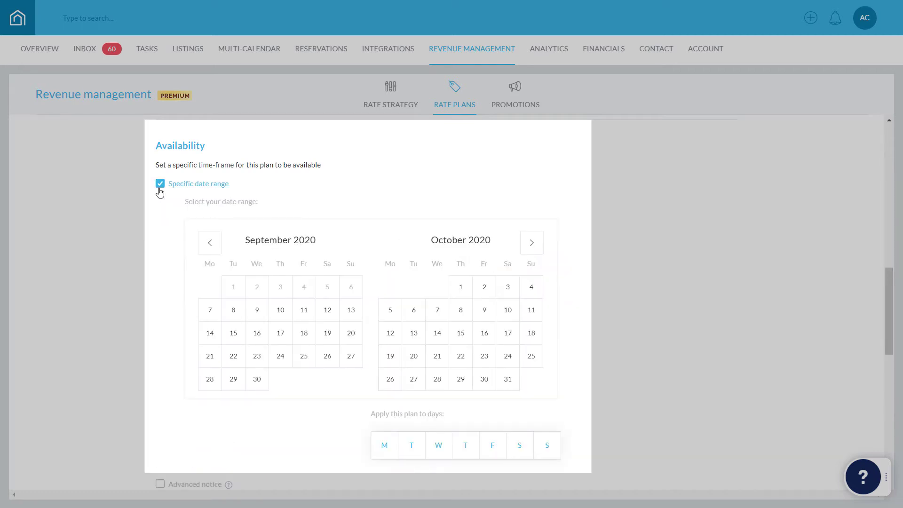
{"action": "left_click", "coordinate": [281, 334]}
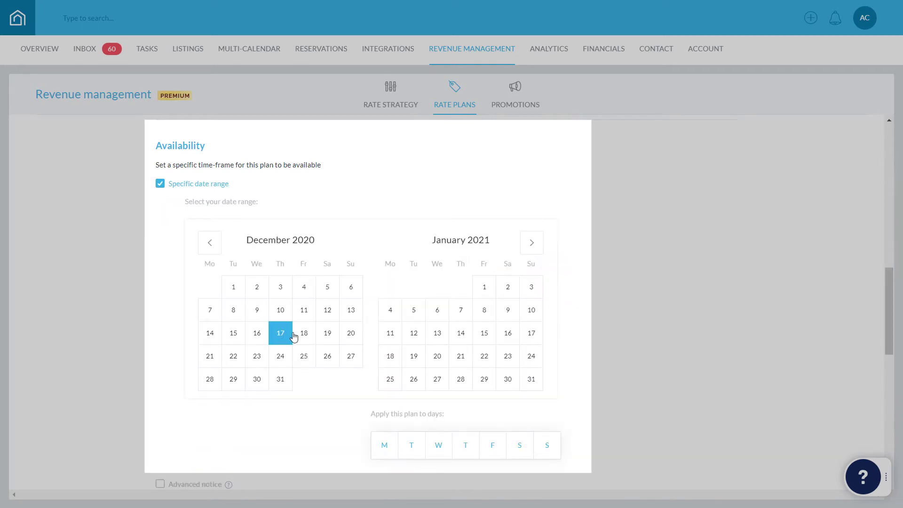
{"action": "left_click", "coordinate": [480, 291]}
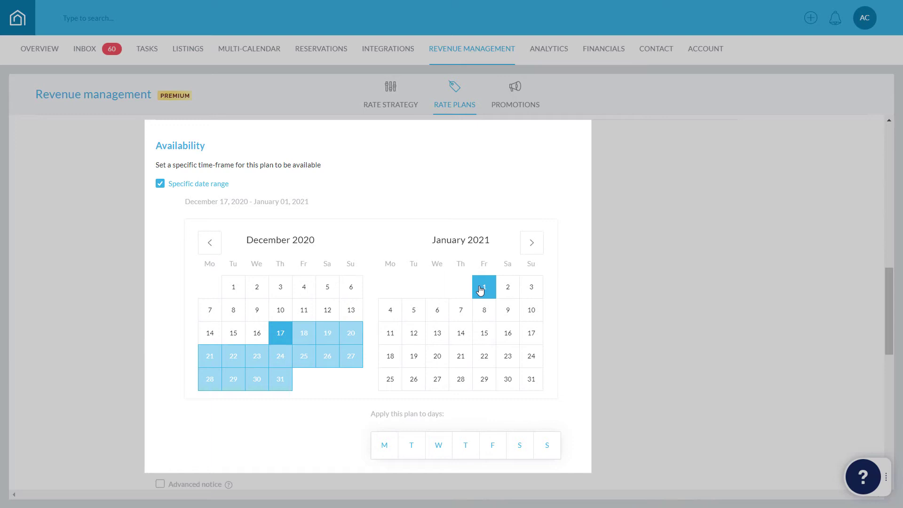
Step: Exclude Monday through Friday so the plan applies only on weekends
{"action": "left_click", "coordinate": [384, 451]}
{"action": "left_click", "coordinate": [411, 453]}
{"action": "left_click", "coordinate": [438, 454]}
{"action": "left_click", "coordinate": [465, 455]}
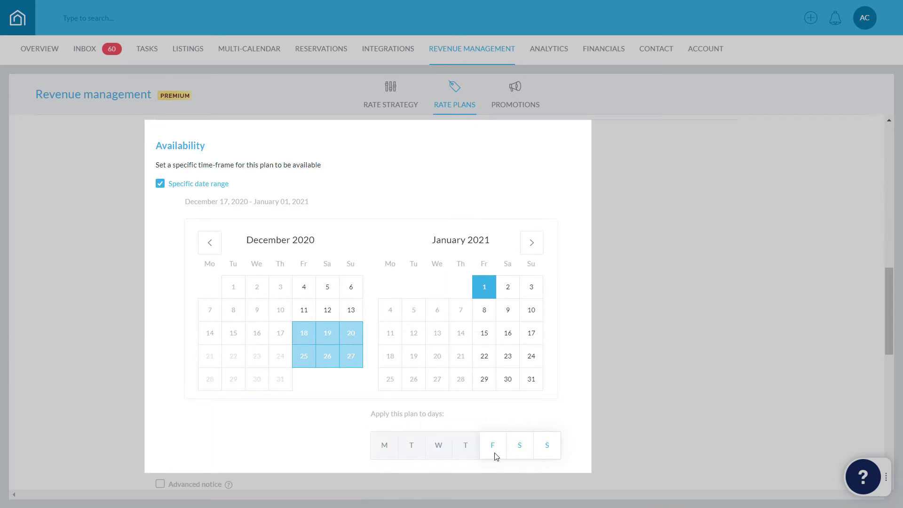
{"action": "left_click", "coordinate": [495, 454]}
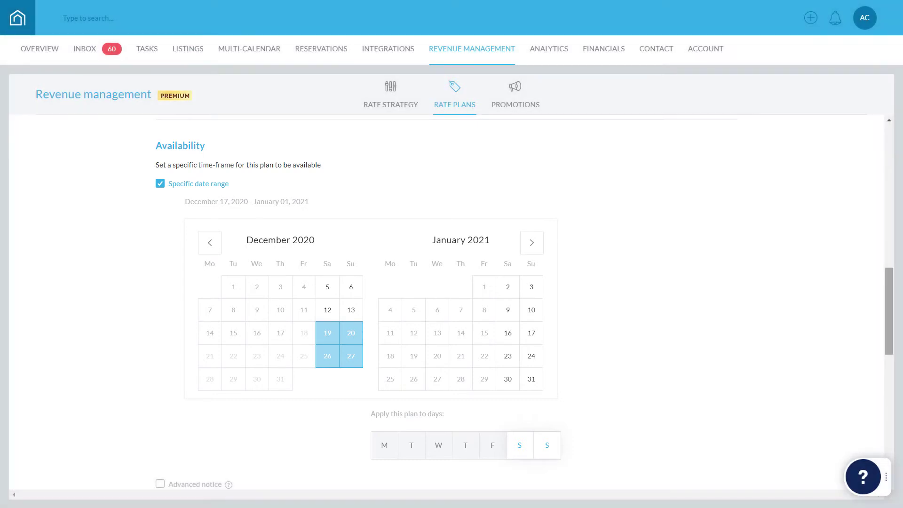
{"action": "scroll", "coordinate": [161, 254], "scroll_direction": "down", "scroll_amount": 5}
Step: Require 3 days' advance notice and enable the booking window limit
{"action": "left_click", "coordinate": [161, 251]}
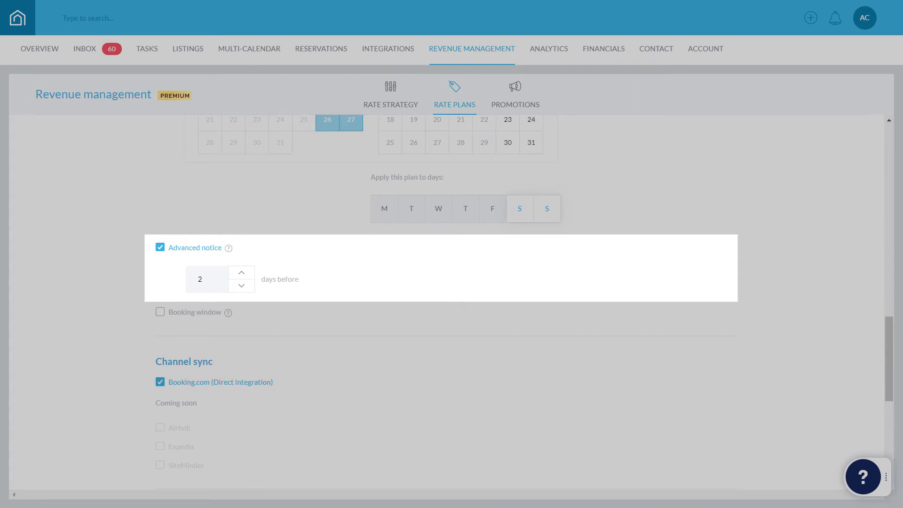
{"action": "double_click", "coordinate": [200, 279]}
{"action": "type", "text": "3"}
{"action": "left_click", "coordinate": [160, 312]}
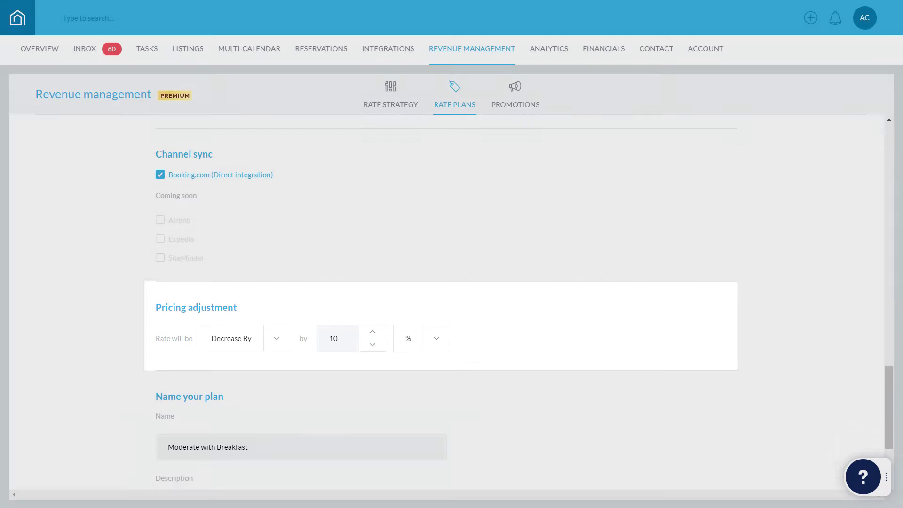
Step: Enter the description 'This offers guests 10% off'
{"action": "type", "text": "This offers guests"}
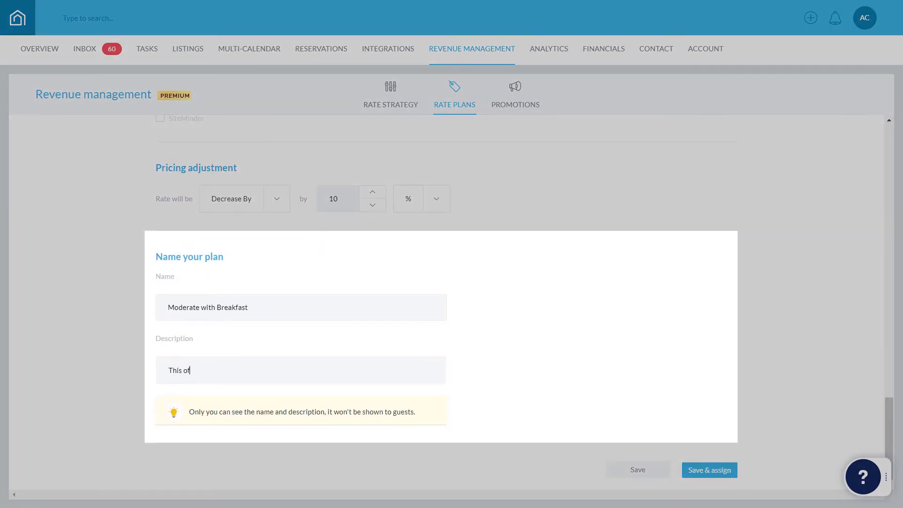
{"action": "type", "text": " 10% off"}
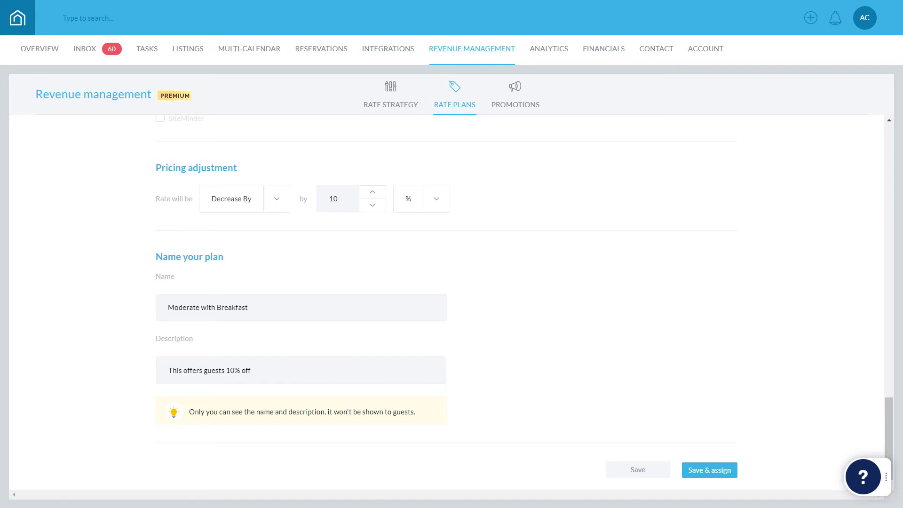
Step: Search the Guesty Help Center for 'Rate Strategy'
{"action": "left_click", "coordinate": [857, 481]}
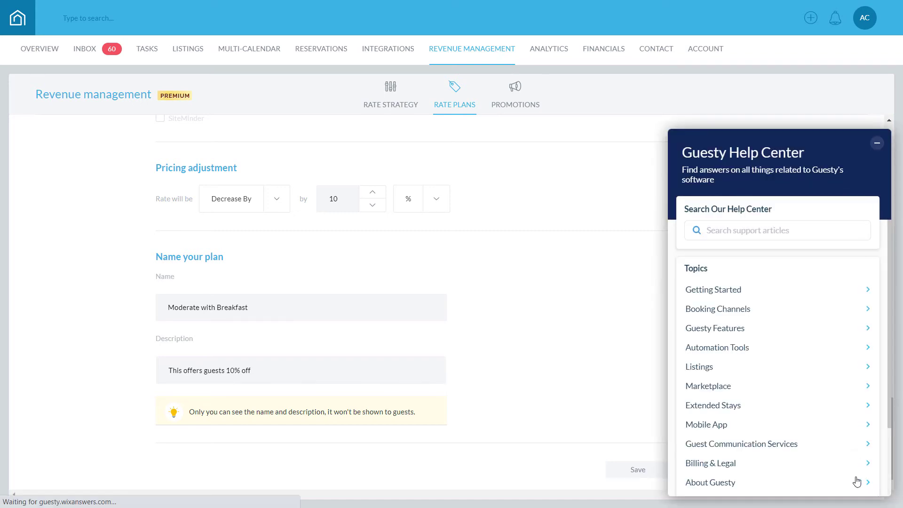
{"action": "left_click", "coordinate": [805, 230]}
{"action": "type", "text": "Rate Strategy"}
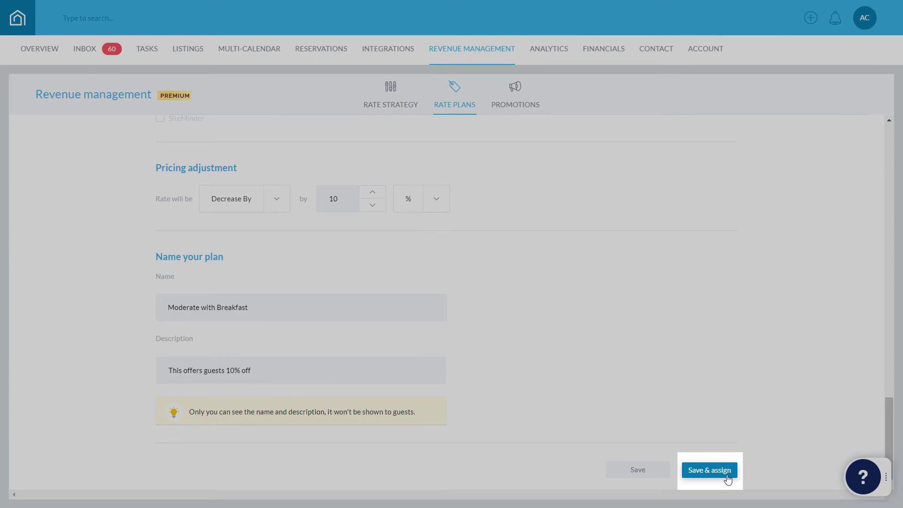
Step: Save the plan and apply it to High-end listings in New York and Budget Apartments in London
{"action": "left_click", "coordinate": [710, 470]}
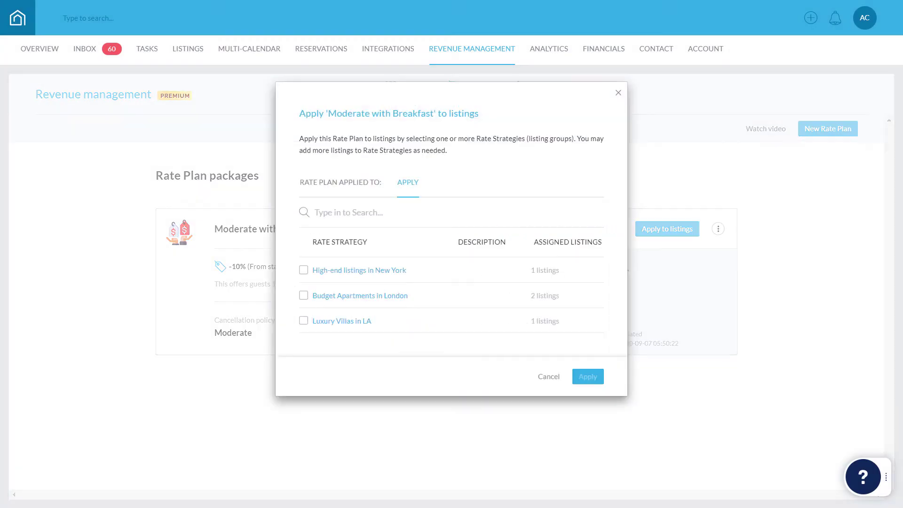
{"action": "left_click", "coordinate": [303, 270]}
{"action": "left_click", "coordinate": [304, 295]}
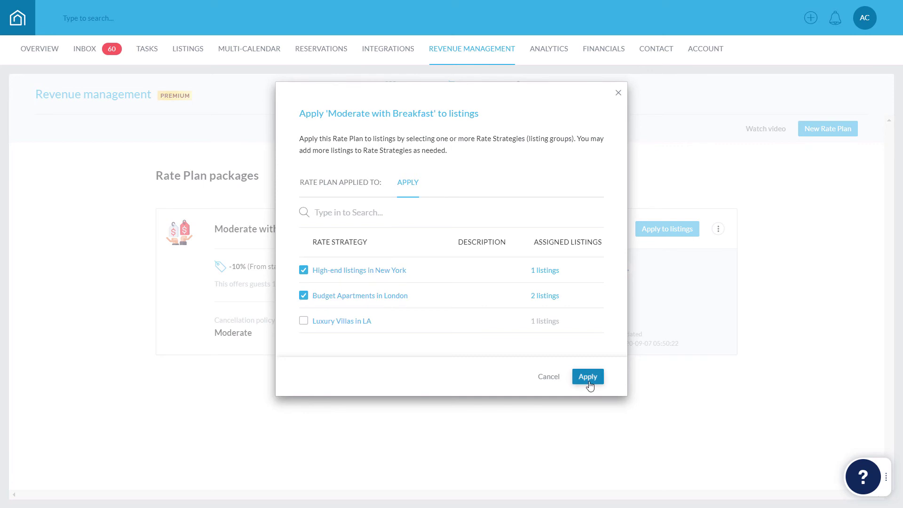
{"action": "left_click", "coordinate": [588, 376]}
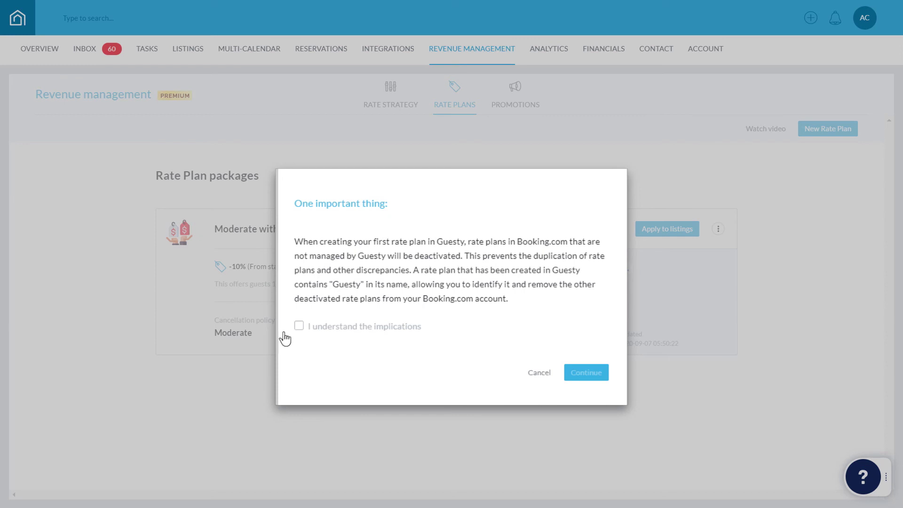
Step: Acknowledge the Booking.com deactivation warning and continue to finish applying the plan
{"action": "left_click", "coordinate": [299, 327]}
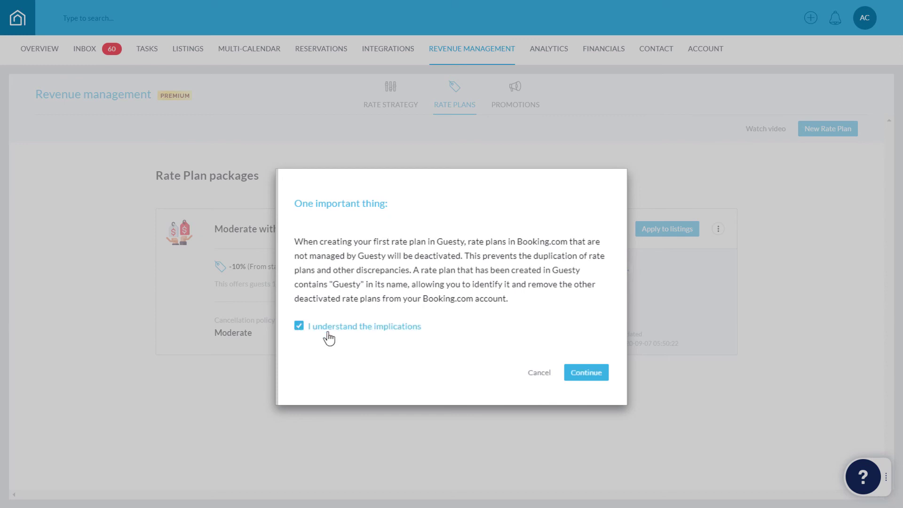
{"action": "left_click", "coordinate": [576, 376]}
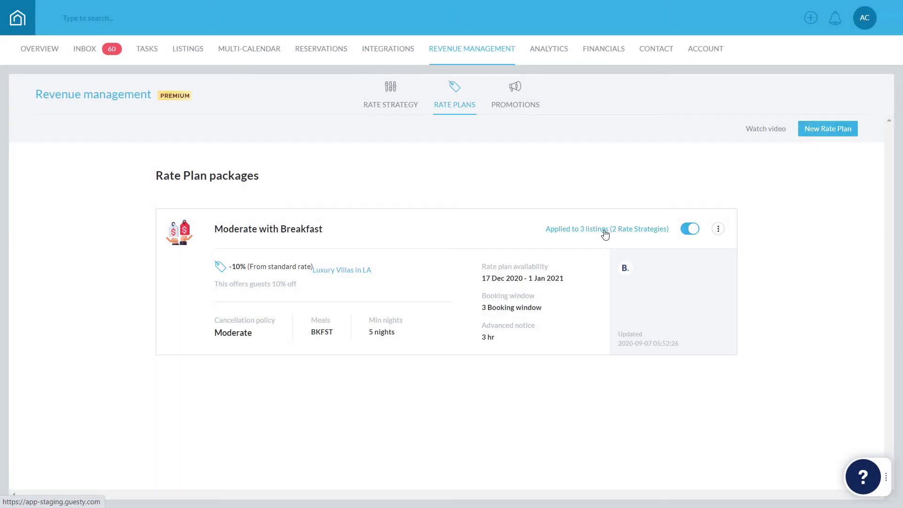
Step: Remove the High-end listings in New York strategy from the plan's applied strategies
{"action": "left_click", "coordinate": [604, 230]}
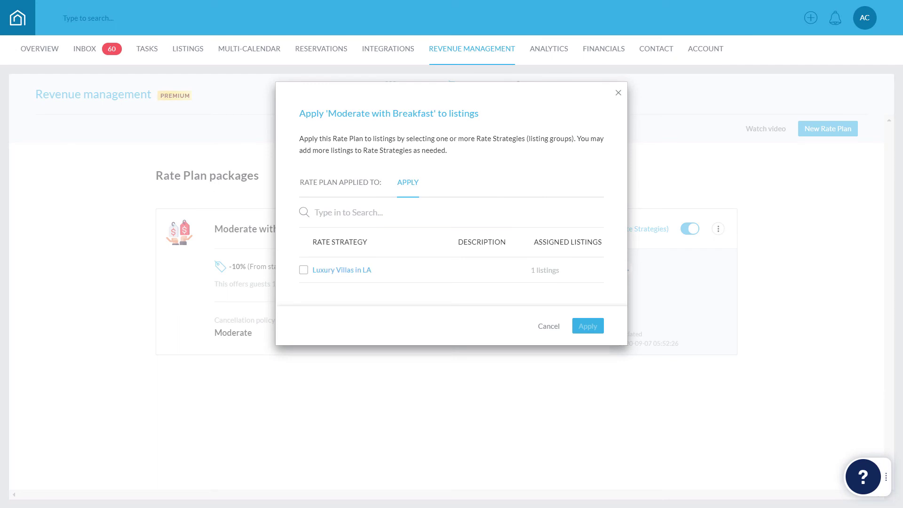
{"action": "left_click", "coordinate": [357, 188]}
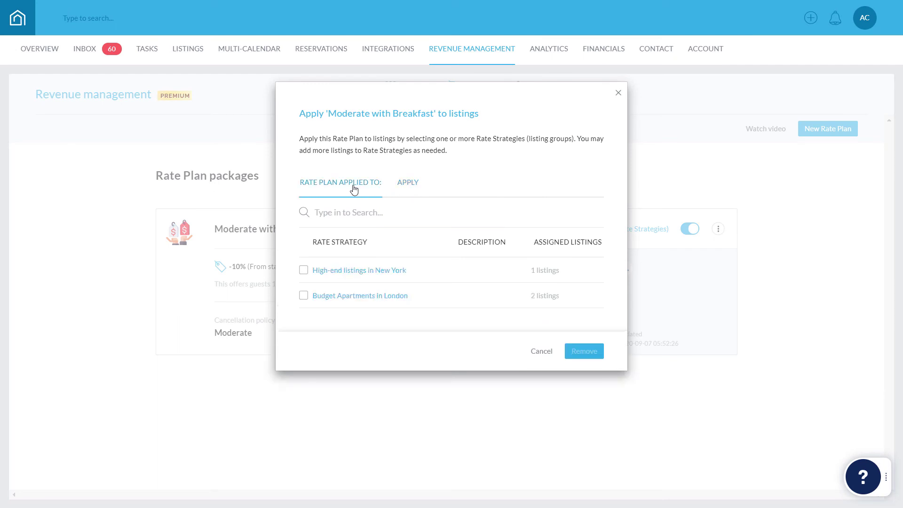
{"action": "left_click", "coordinate": [304, 270]}
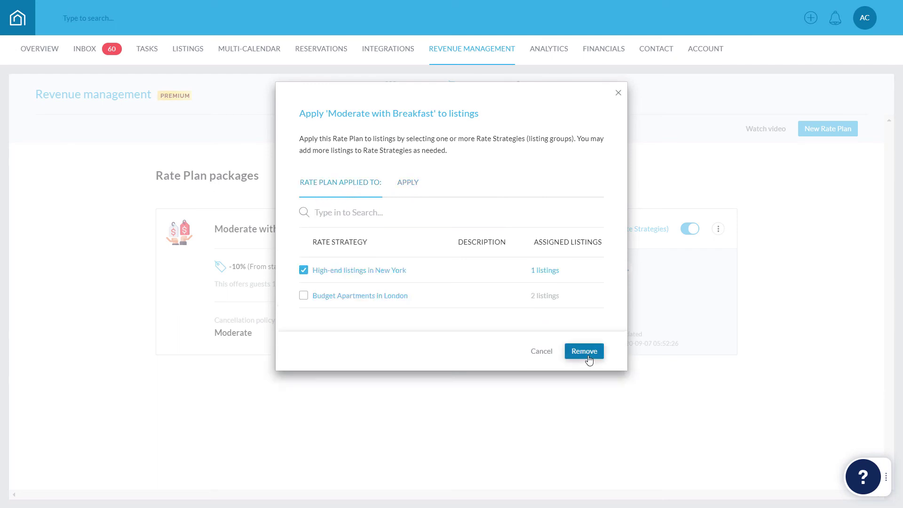
{"action": "left_click", "coordinate": [584, 351]}
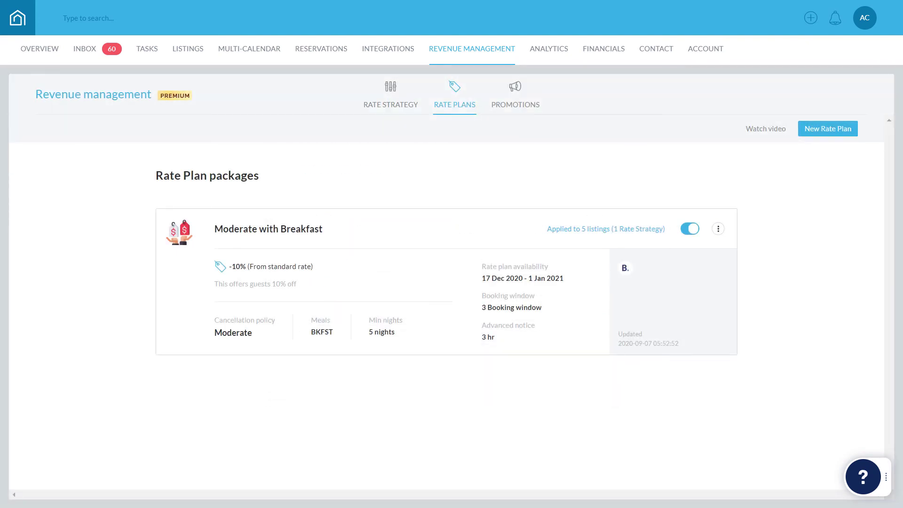
Step: Toggle the Moderate with Breakfast plan off to deactivate it
{"action": "left_click", "coordinate": [719, 231]}
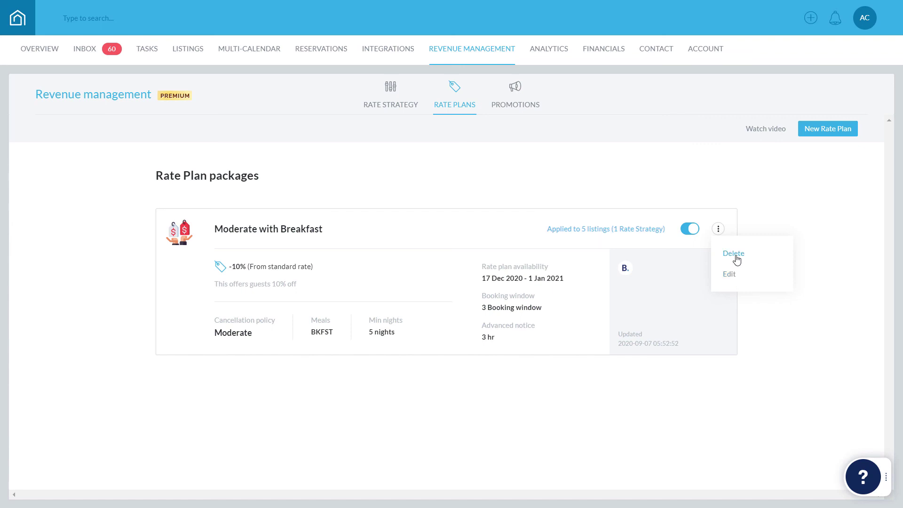
{"action": "left_click", "coordinate": [733, 254]}
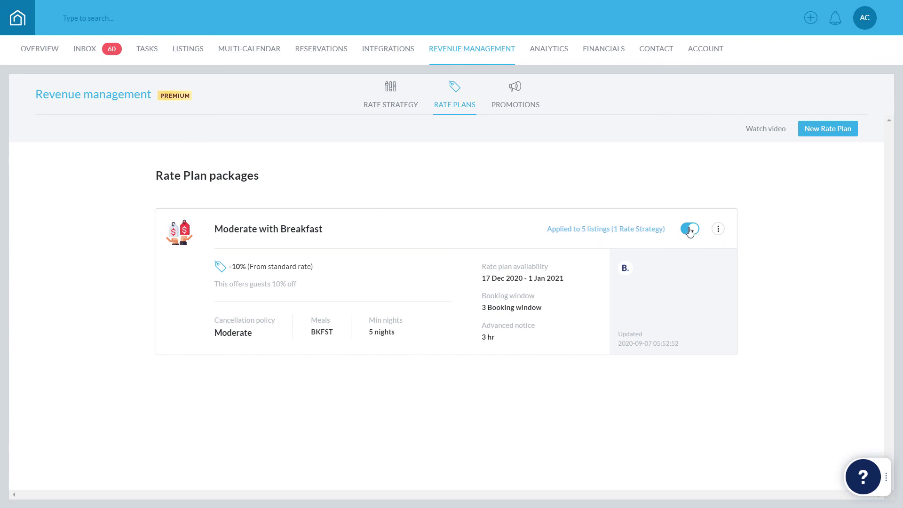
{"action": "left_click", "coordinate": [690, 230]}
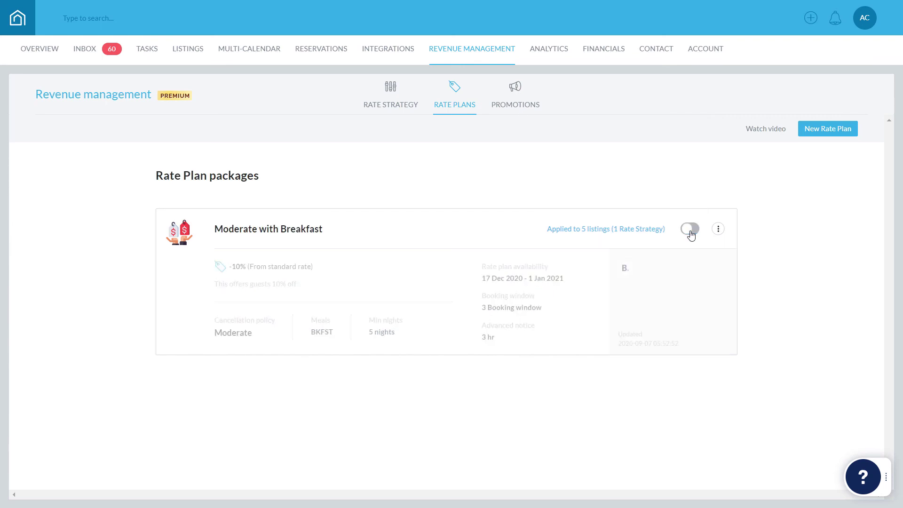